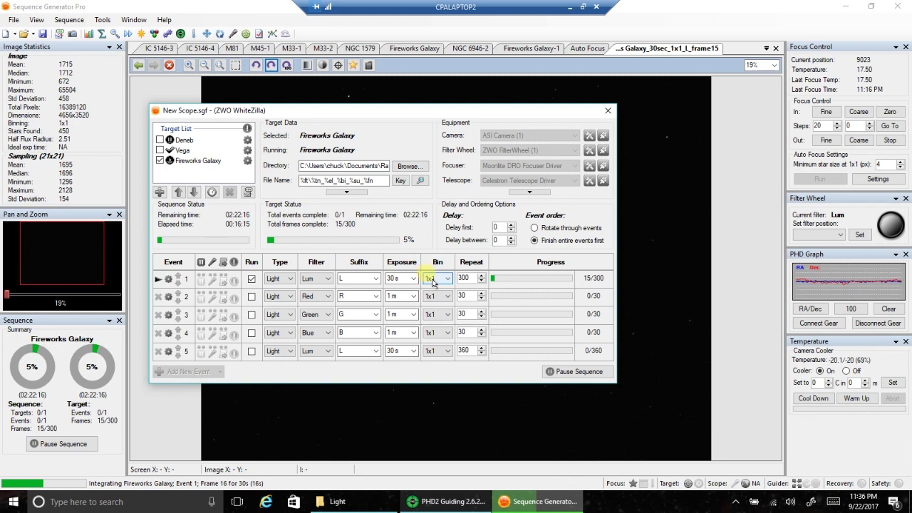
Step: Close the Fireworks Galaxy sequence settings to reveal the latest captured frame, 16 of 300
mouse_move(396, 279)
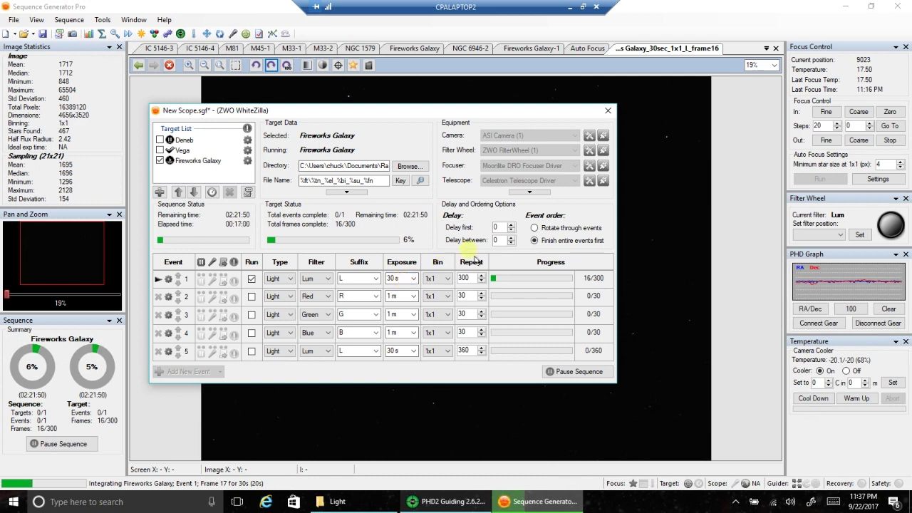
click(611, 114)
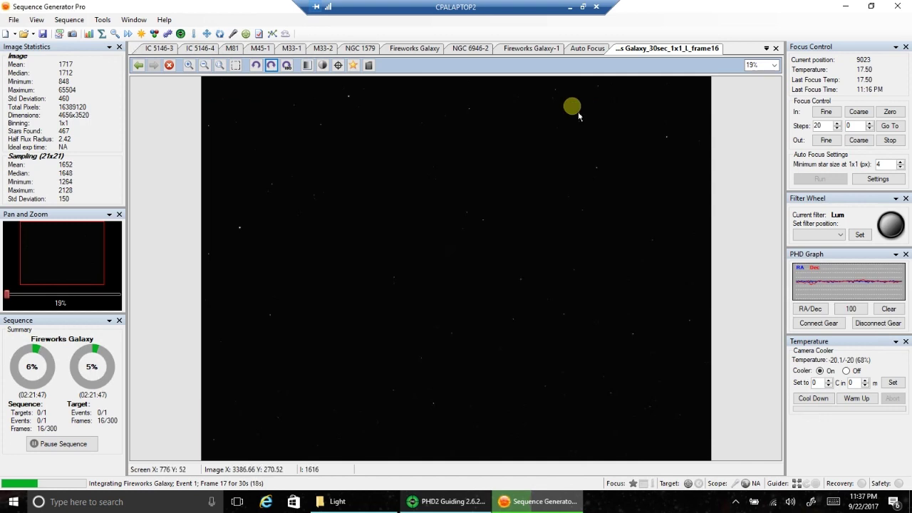
Step: Apply Auto Stretch - Medium to the Fireworks Galaxy frame, then reopen the display menu on frame 17
right_click(563, 93)
click(636, 178)
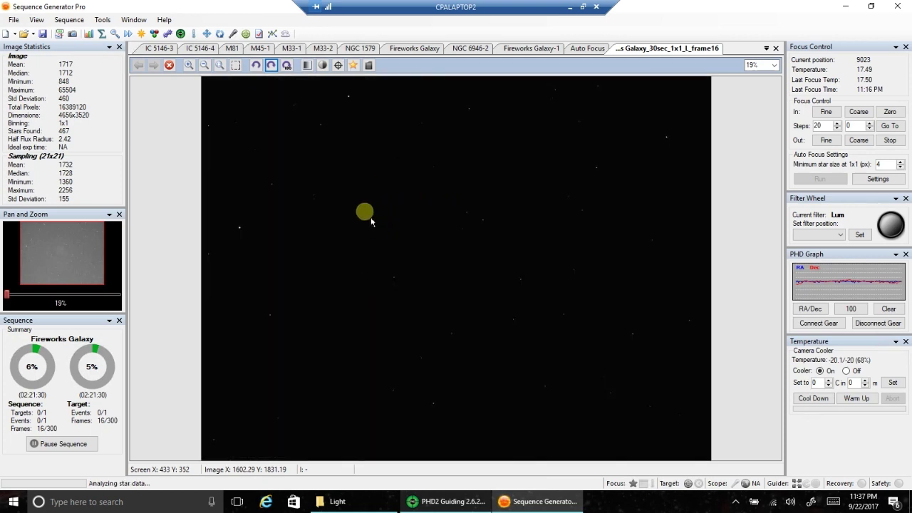
right_click(392, 138)
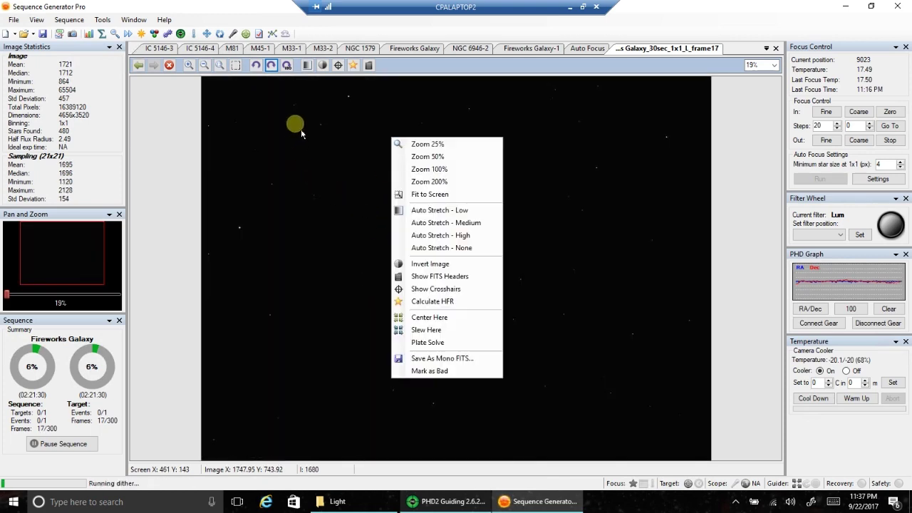
Step: Apply Auto Stretch - Medium to the newly downloaded frame 17
click(435, 222)
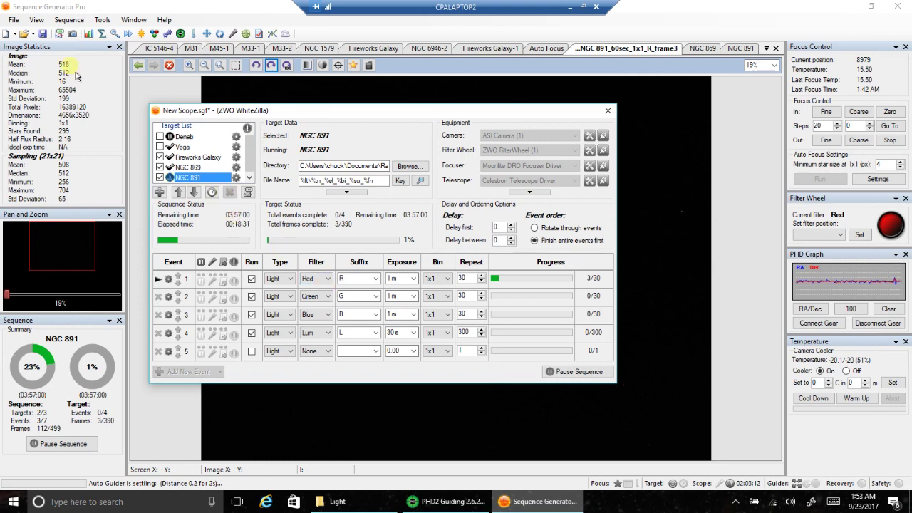
Step: Close the NGC 891 sequence settings and medium-stretch its current frame to reveal the stars
click(607, 112)
right_click(439, 126)
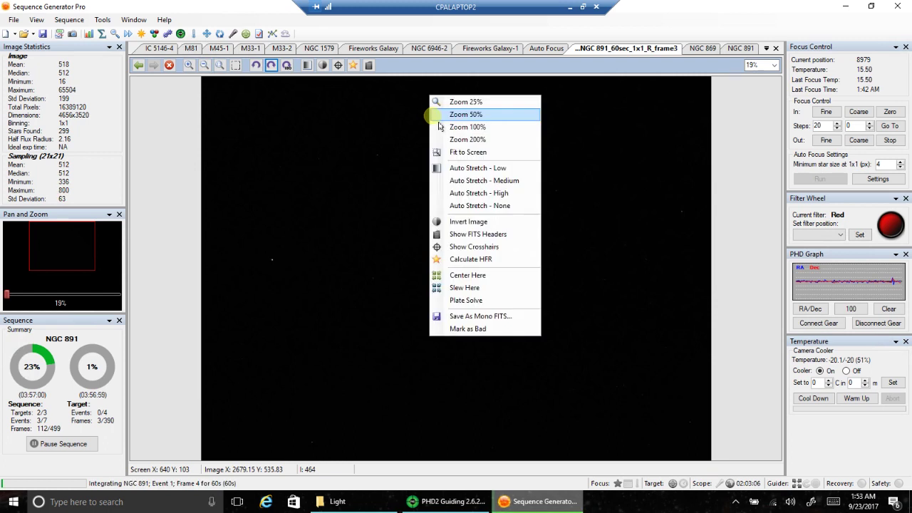
click(492, 184)
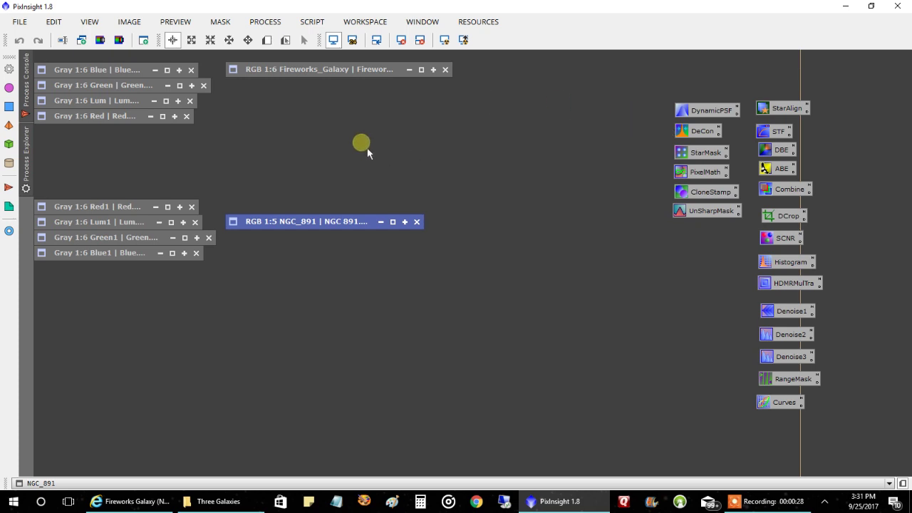
Step: Unshade the Fireworks Galaxy Blue, Green and Red frames and cascade them across the workspace
click(167, 69)
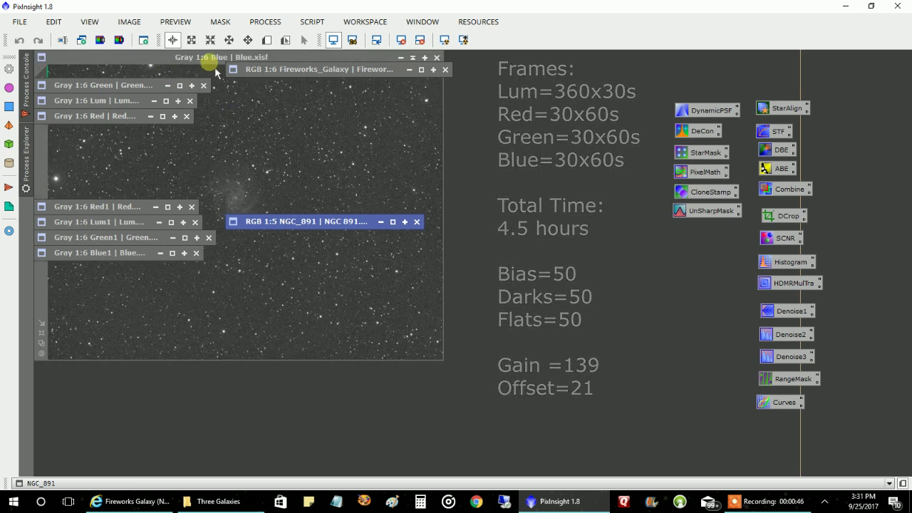
drag(210, 59, 397, 108)
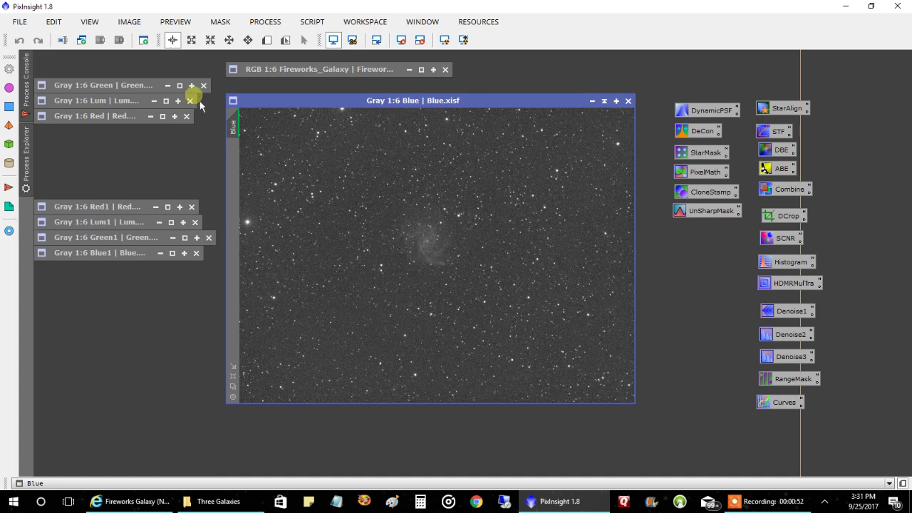
click(180, 85)
drag(210, 85, 329, 131)
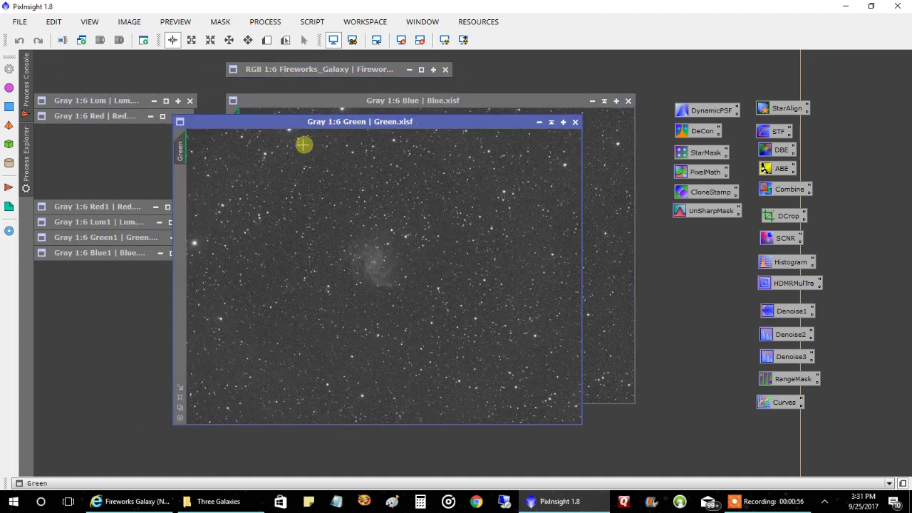
click(162, 116)
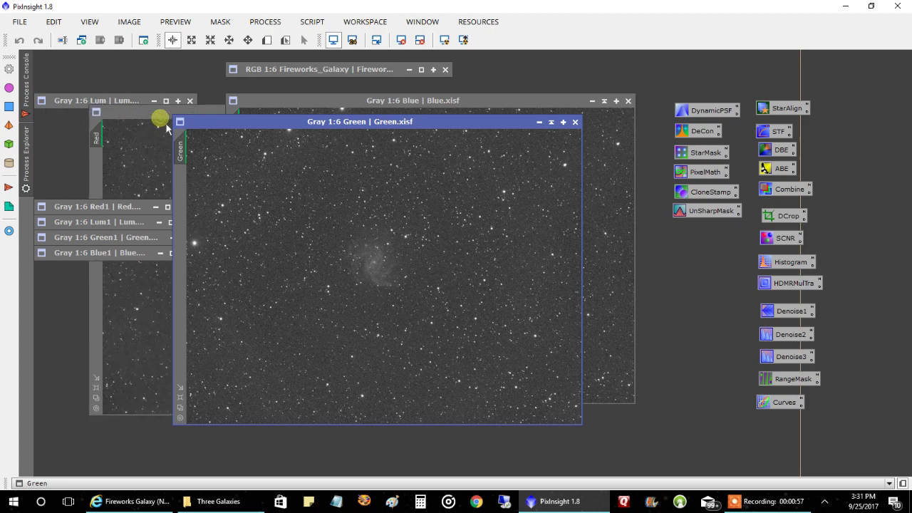
click(154, 151)
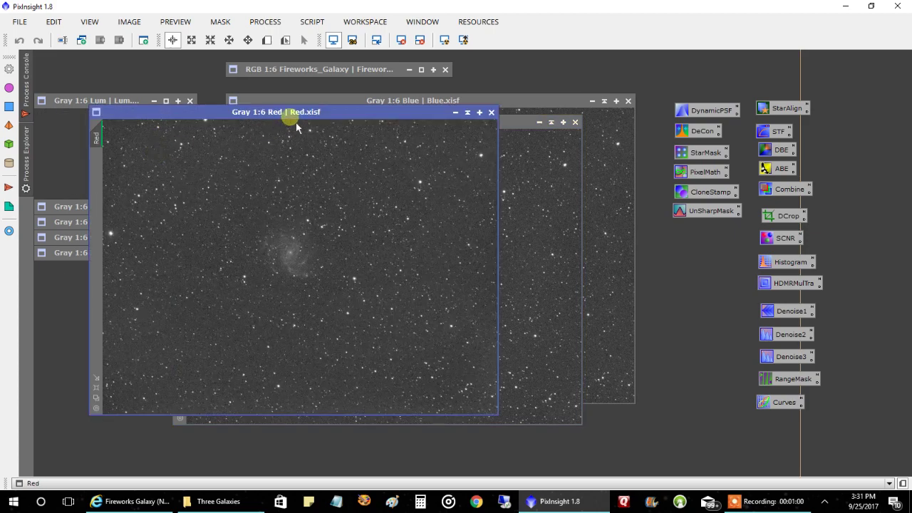
drag(296, 121, 295, 162)
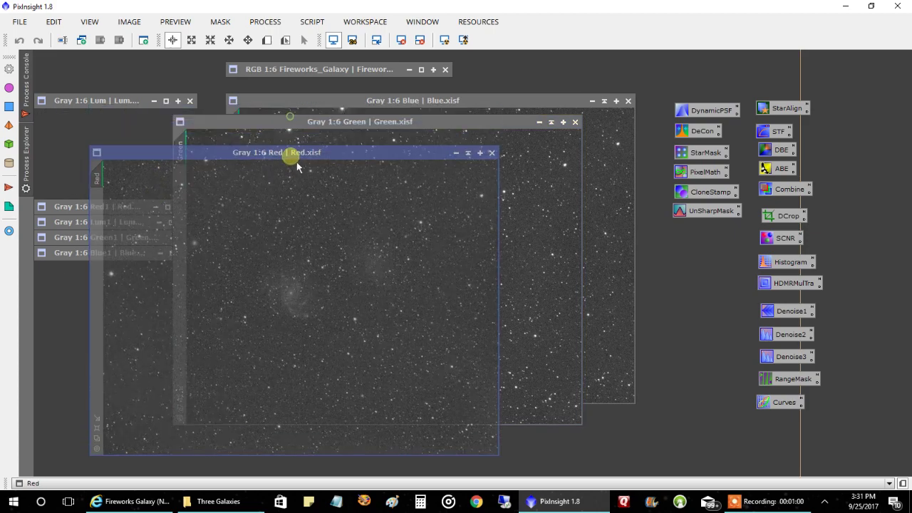
click(541, 164)
click(590, 161)
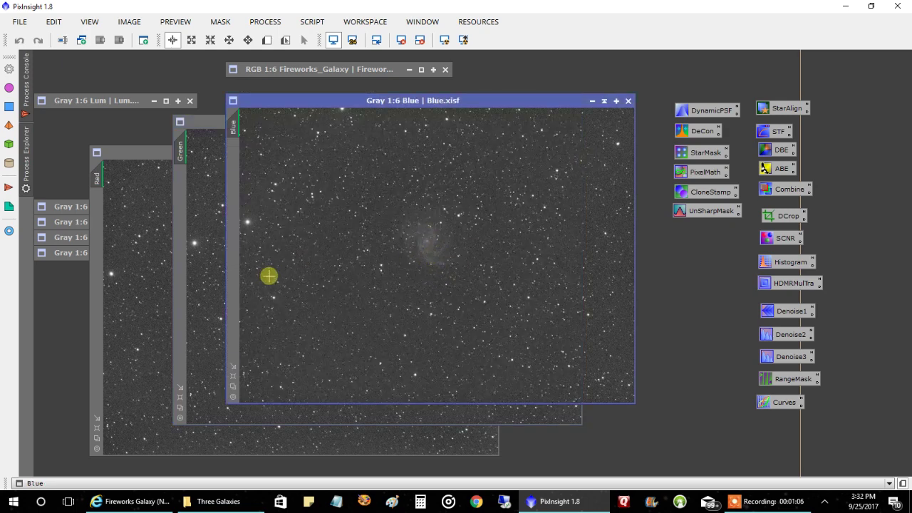
click(219, 271)
click(160, 295)
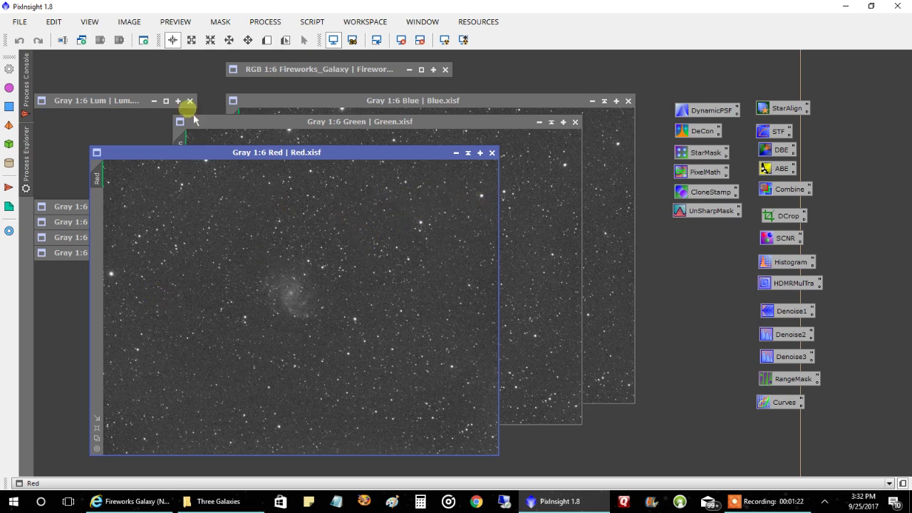
Step: Unshade the Lum frame and drag it down and right over the Red, Green and Blue windows
click(167, 102)
drag(165, 97, 210, 130)
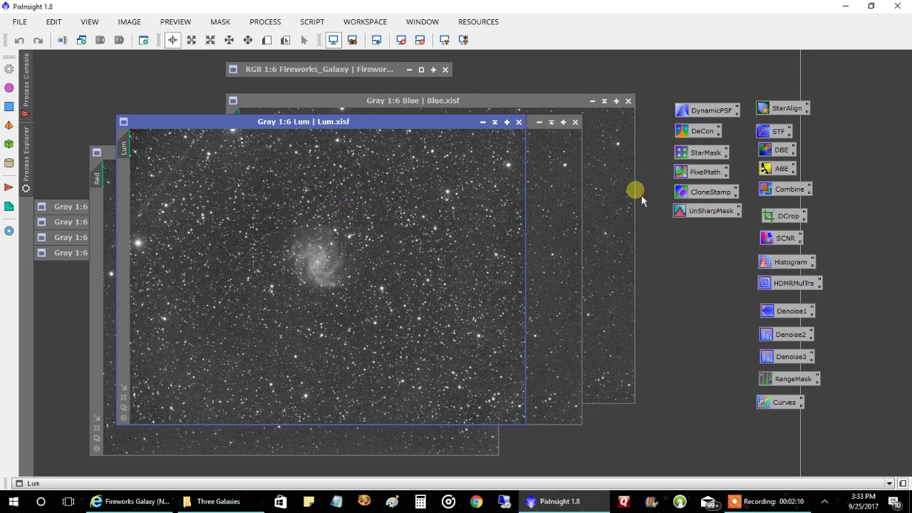
Step: Set the CloneStamp brush radius to 10
double_click(684, 192)
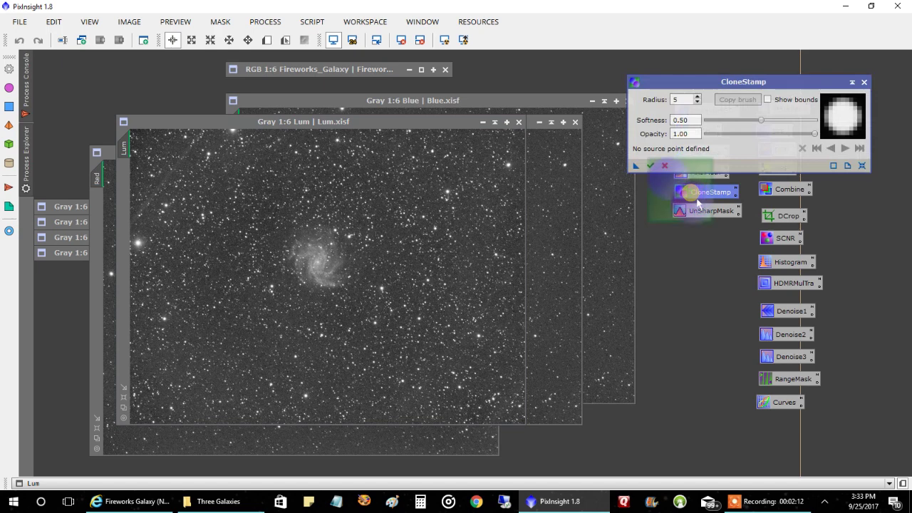
double_click(675, 100)
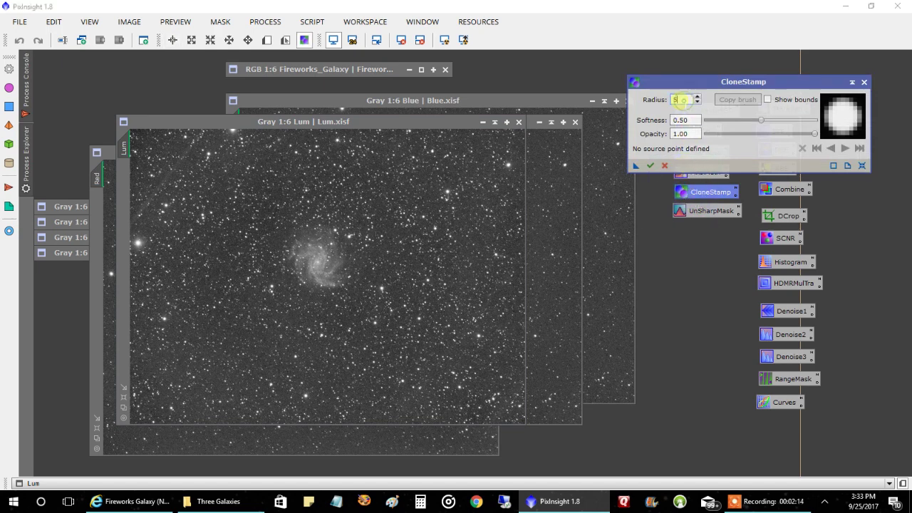
text(10)
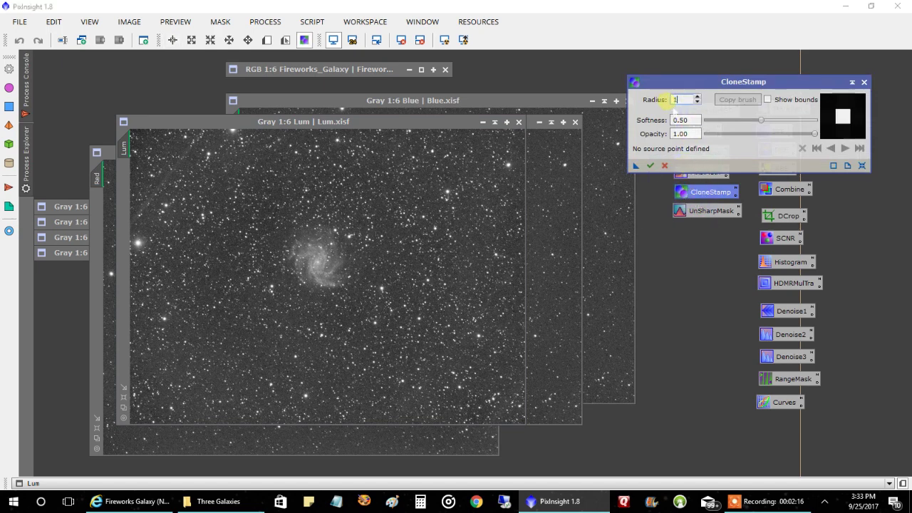
Step: Clone clean background over several small blemishes near the Lum frame's top-left
ctrl+click(149, 215)
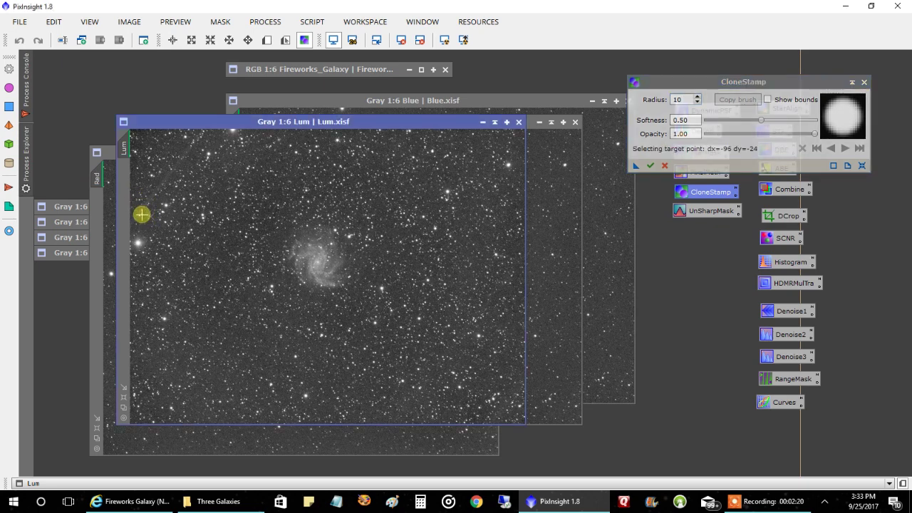
drag(142, 218, 137, 219)
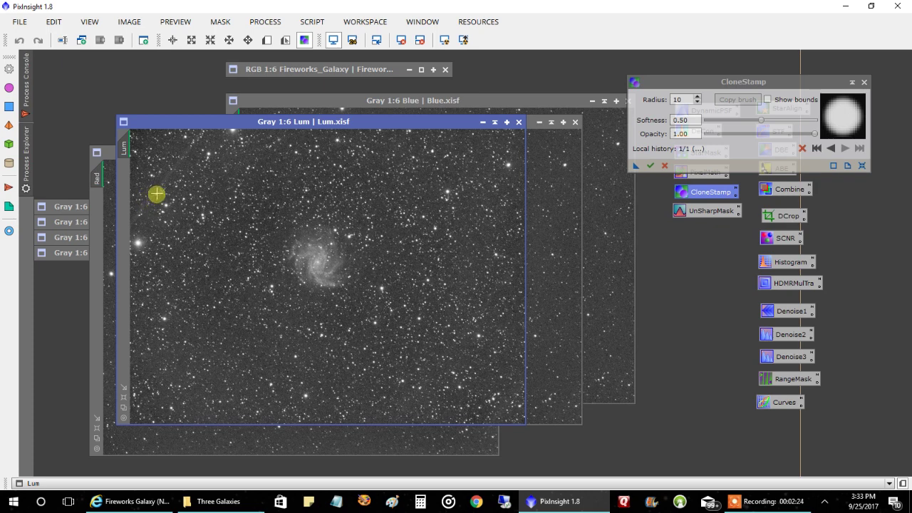
click(181, 159)
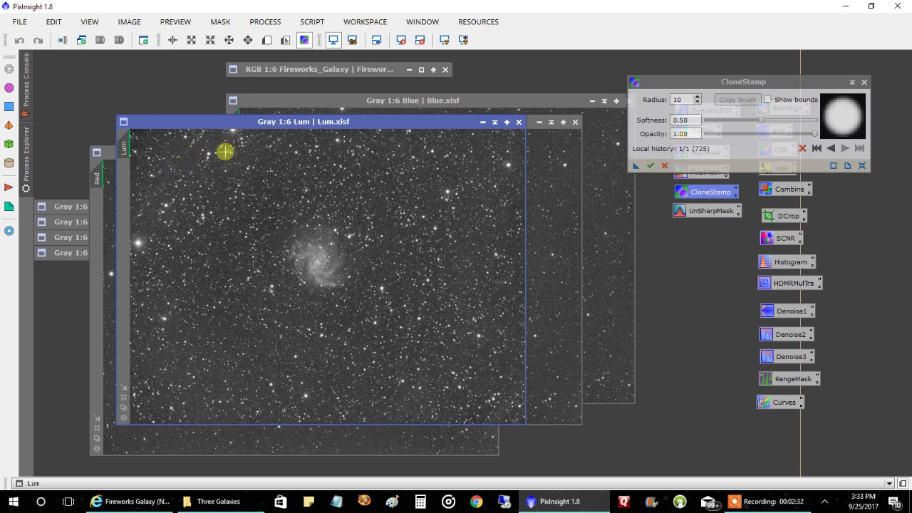
click(166, 173)
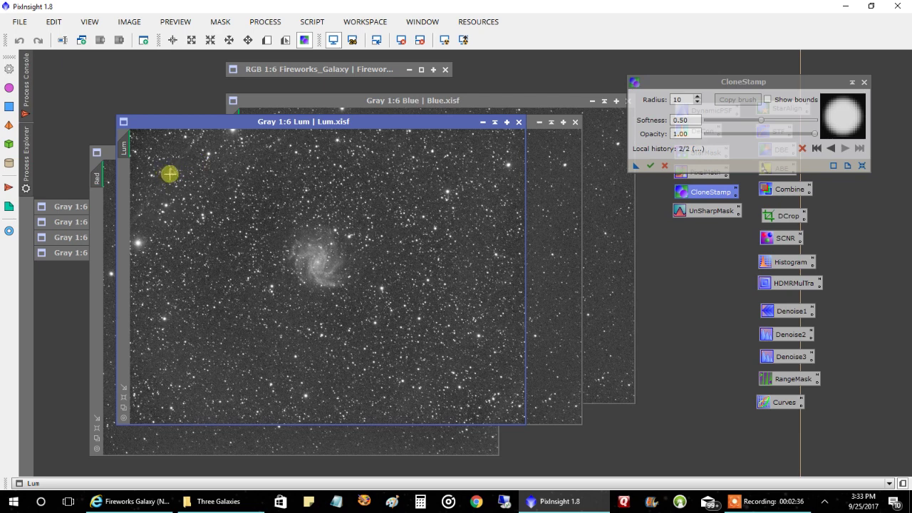
mouse_move(180, 162)
mouse_down()
mouse_move(185, 153)
mouse_move(155, 191)
mouse_up()
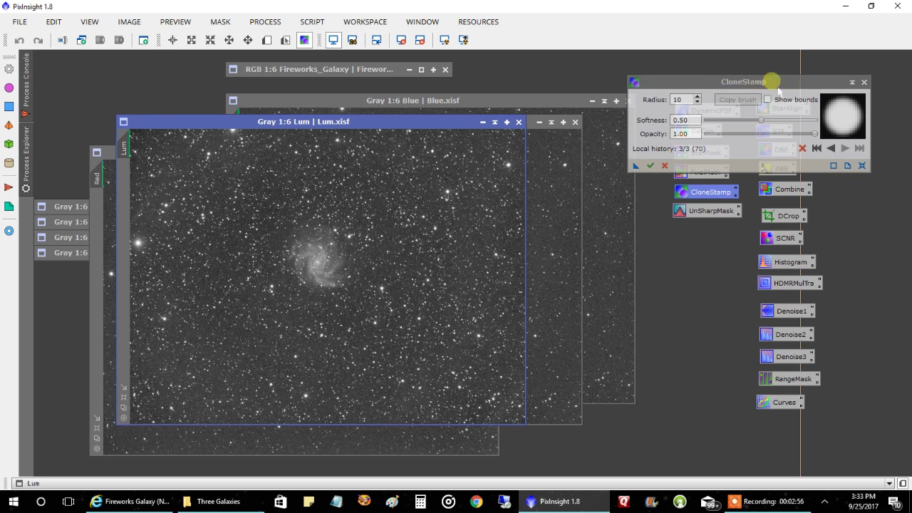
Step: Cancel and close the CloneStamp session, then close the Lum and Green windows
click(864, 82)
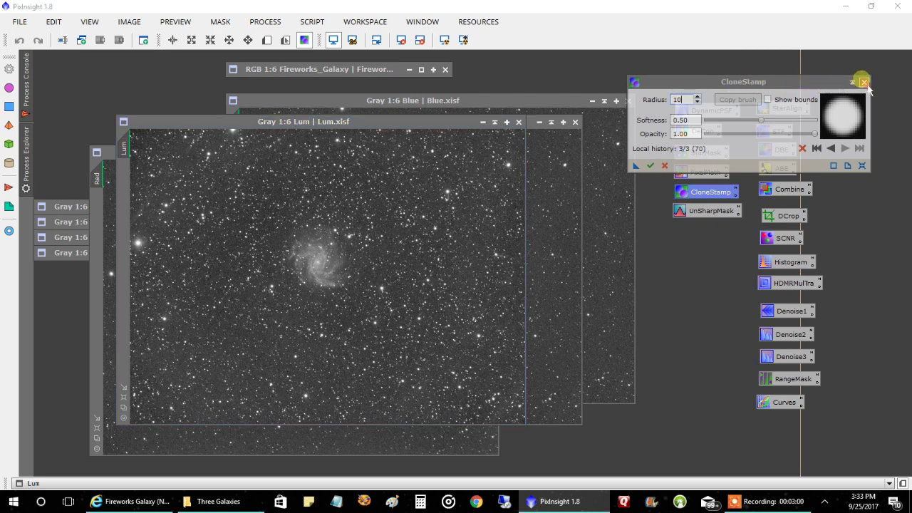
click(864, 82)
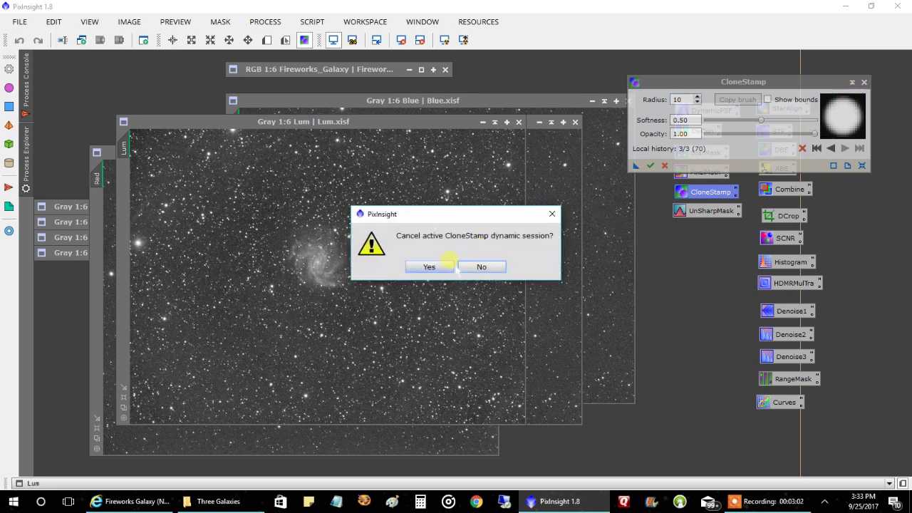
click(452, 266)
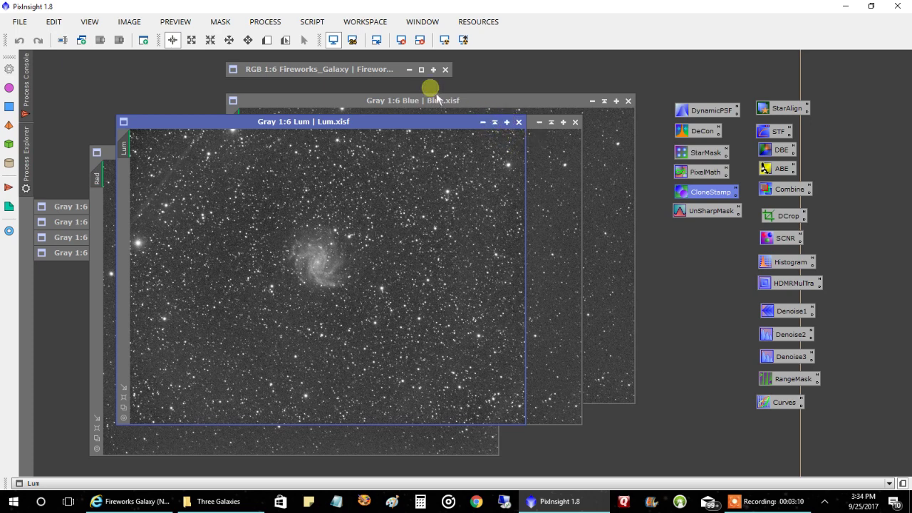
click(519, 121)
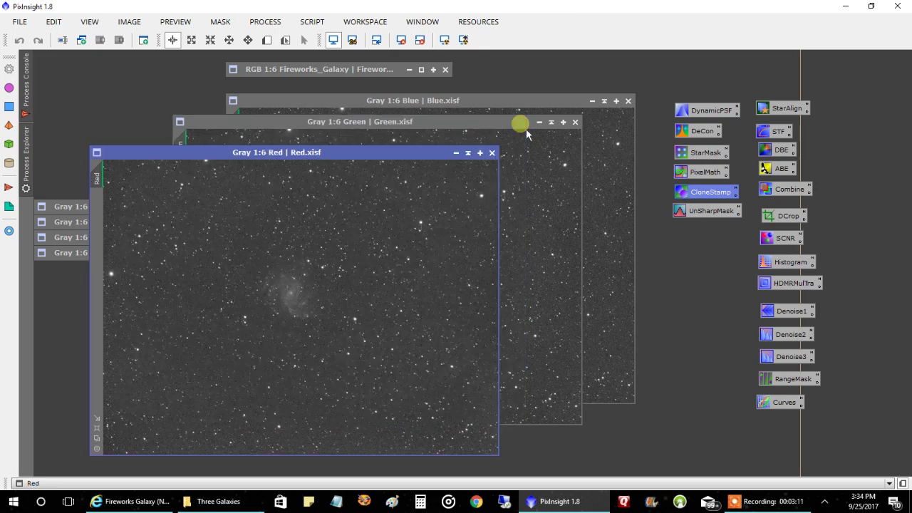
click(574, 122)
Step: Close the Red and Blue channel images and minimize the NGC_891 window
click(492, 152)
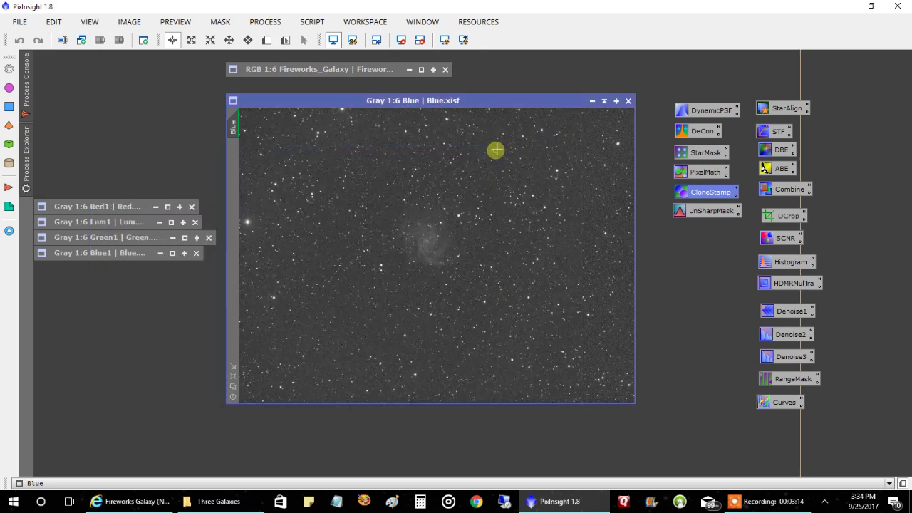
click(628, 101)
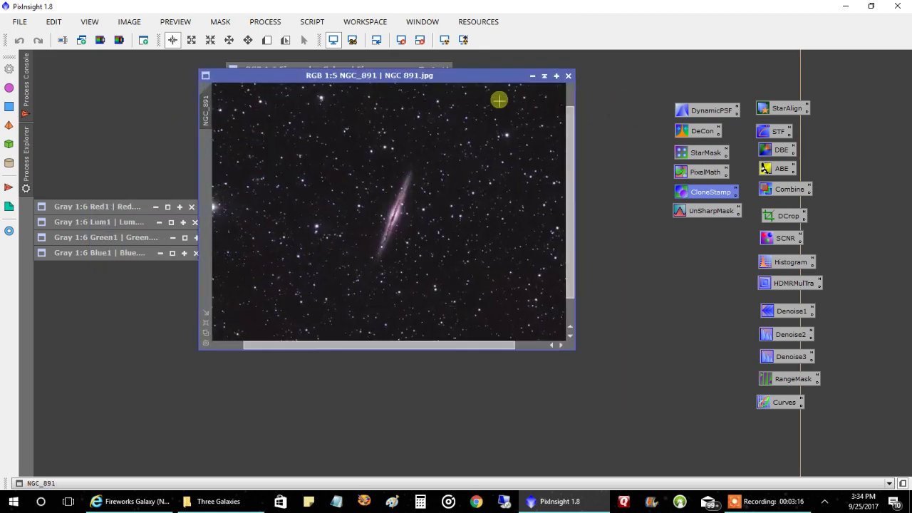
click(545, 76)
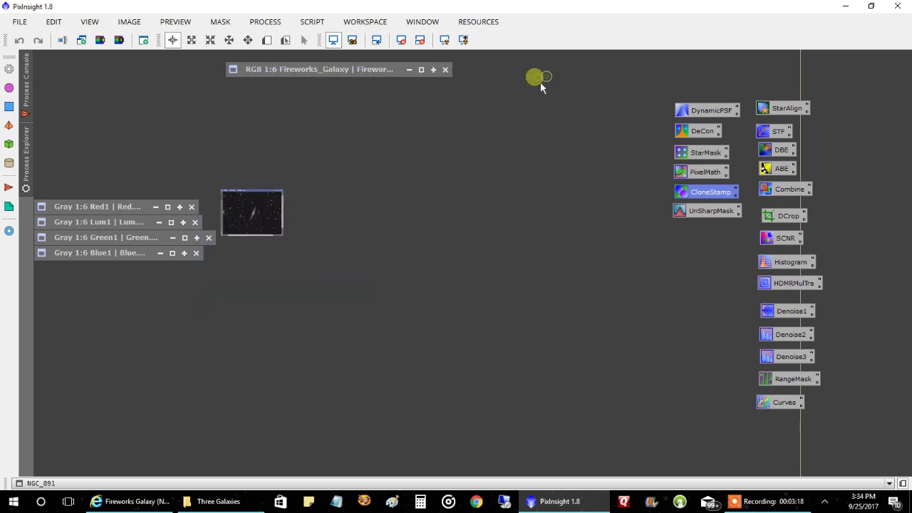
Step: Restore the colour Fireworks_Galaxy image, centre it and zoom it to 1:4
click(421, 69)
drag(336, 132, 440, 110)
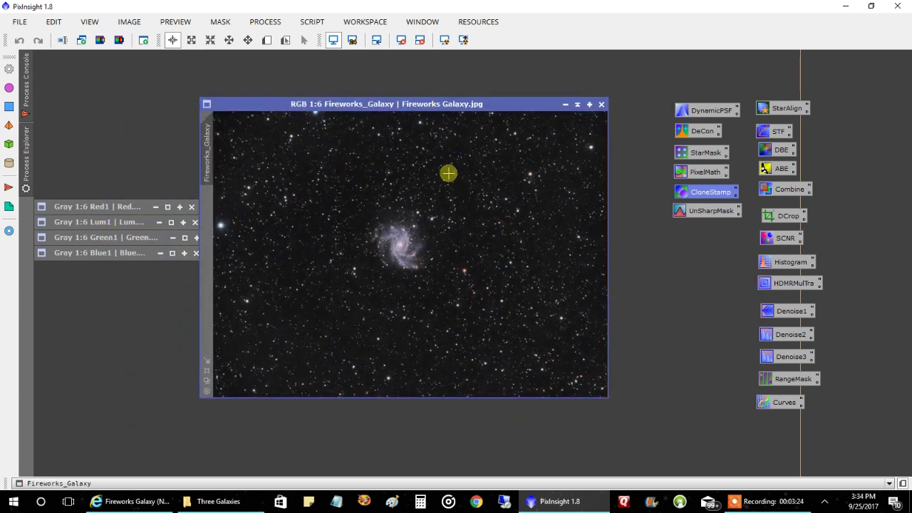
scroll(445, 198, up, 4)
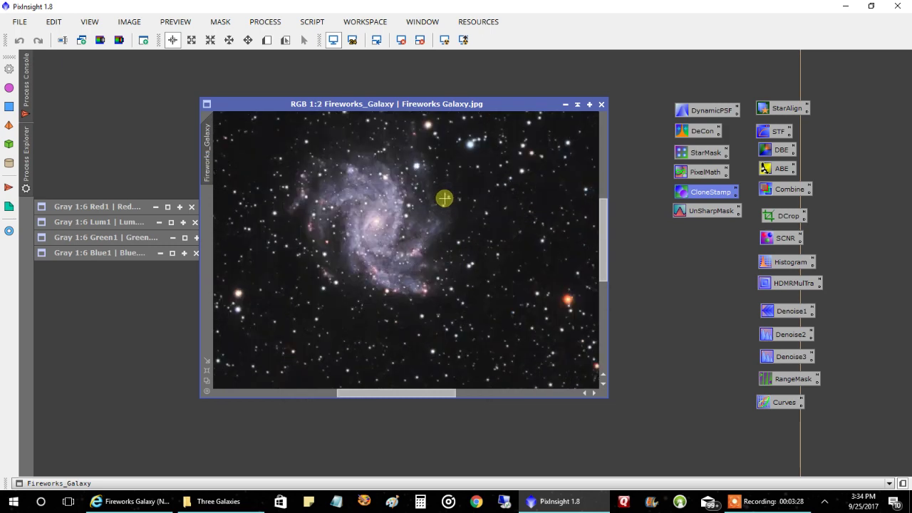
scroll(445, 198, down, 3)
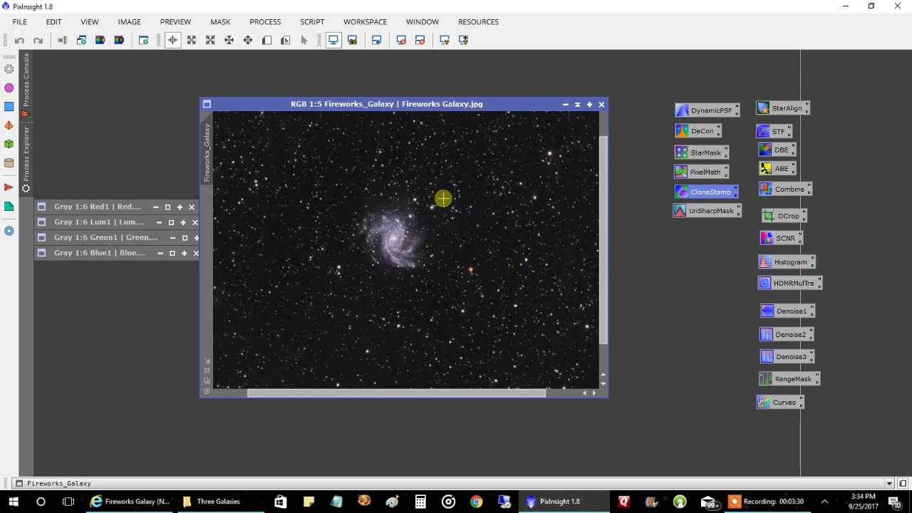
scroll(442, 198, up, 2)
scroll(440, 197, down, 3)
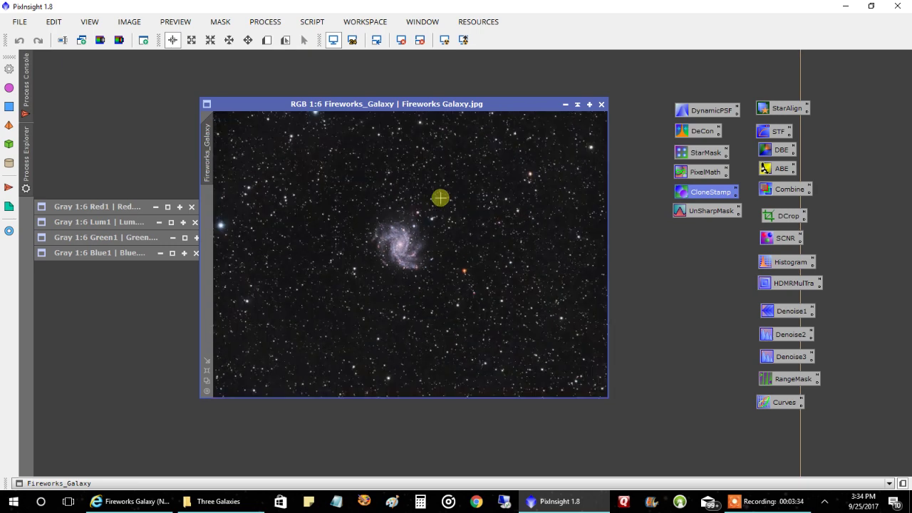
scroll(440, 198, up, 1)
scroll(441, 198, up, 1)
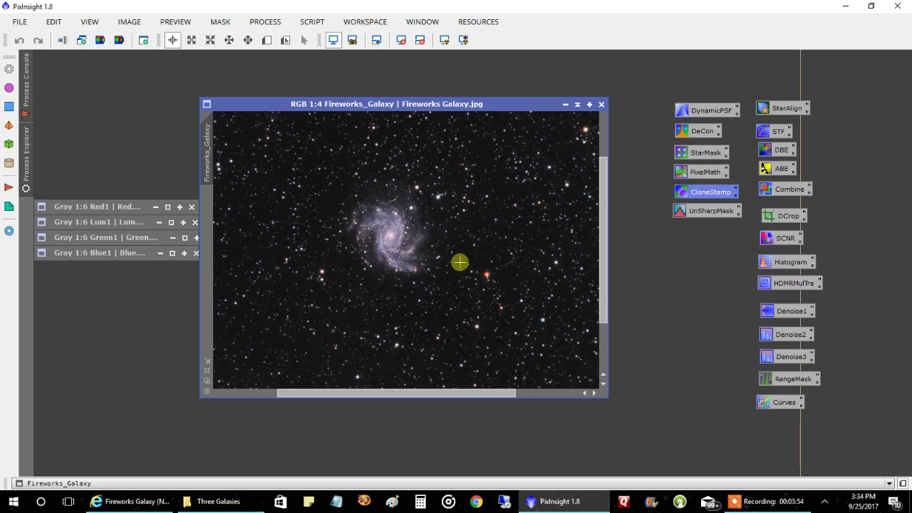
Step: Put away Fireworks_Galaxy, shift NGC_891, and open the Red1, Lum1, Green1 and Blue1 frames
click(577, 105)
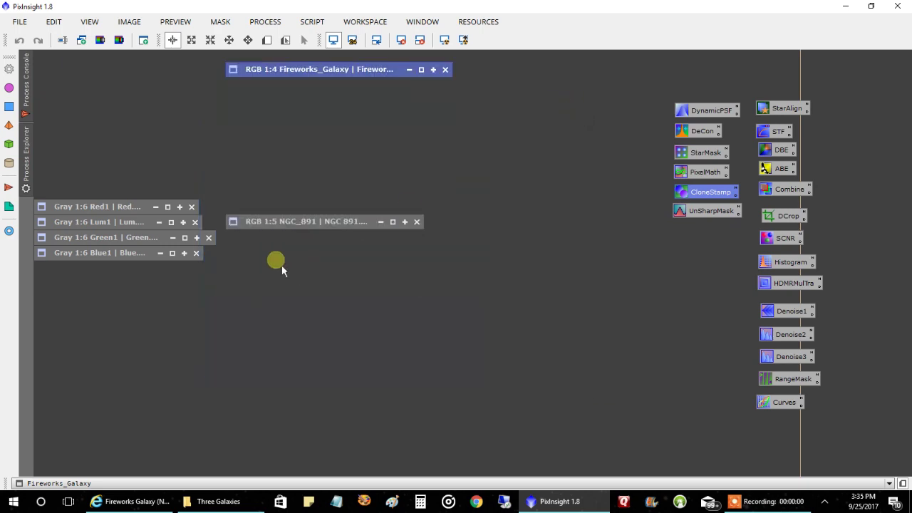
click(446, 69)
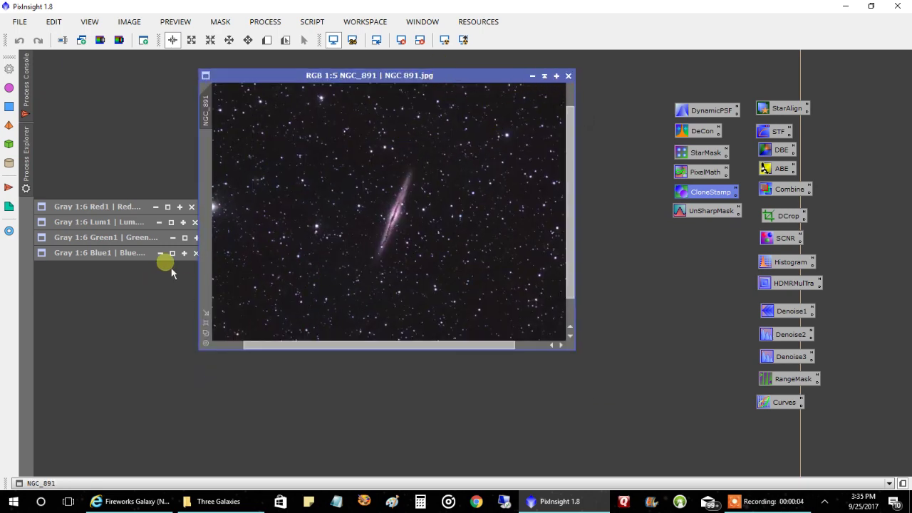
drag(379, 79, 552, 118)
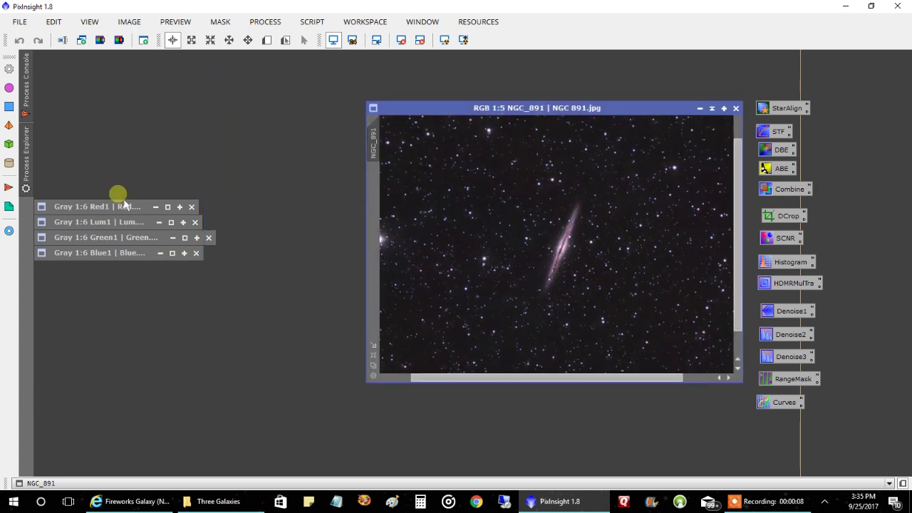
click(166, 206)
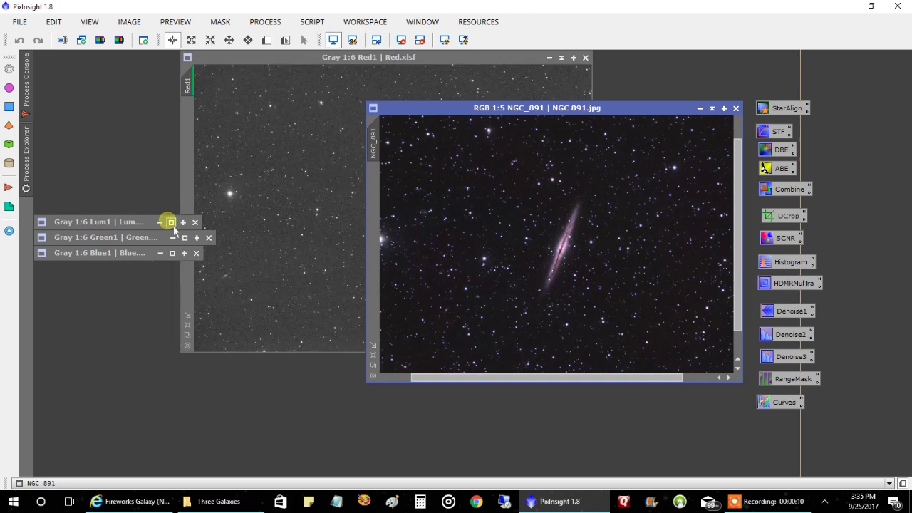
click(170, 221)
click(183, 236)
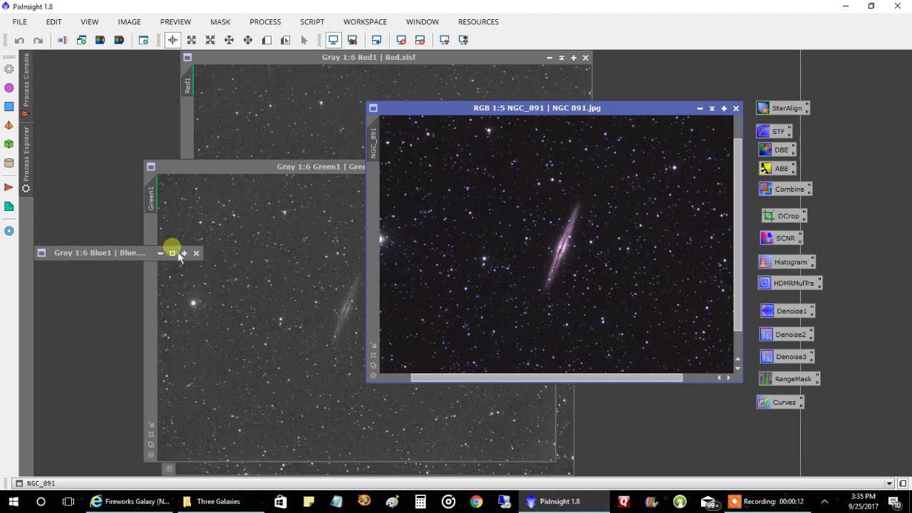
click(172, 248)
Step: Cascade the NGC 891 colour image in front of its four channel windows
drag(536, 113, 661, 116)
drag(409, 149, 364, 137)
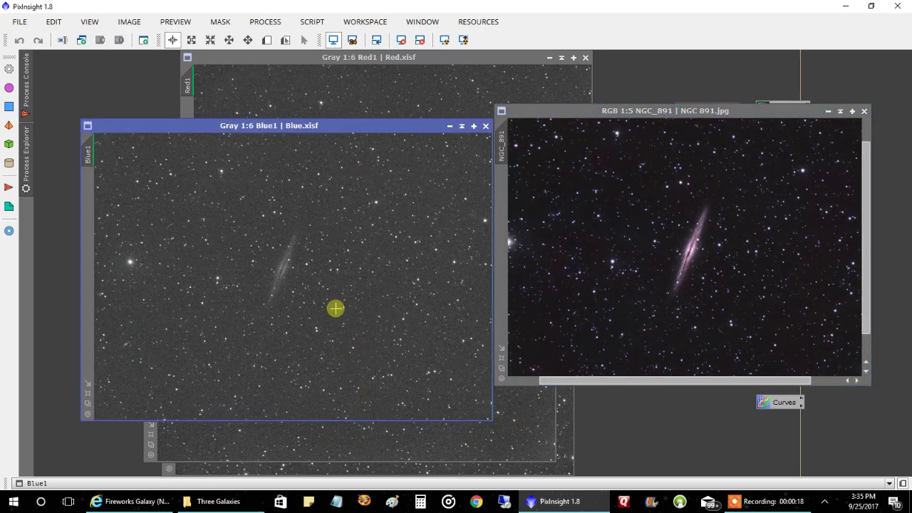
click(346, 442)
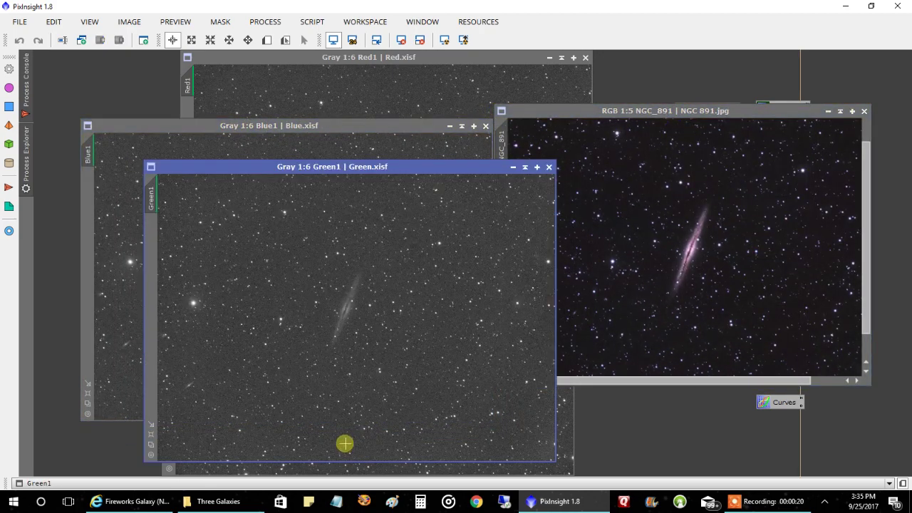
click(564, 436)
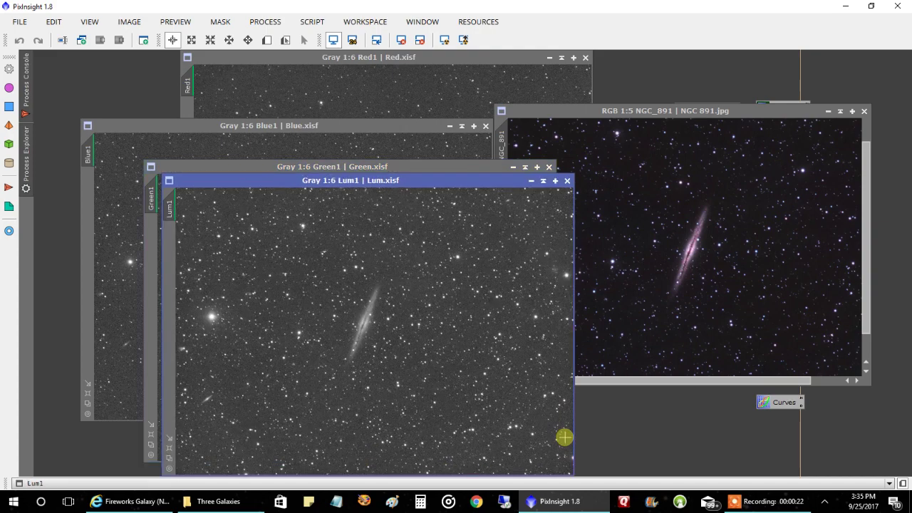
click(325, 85)
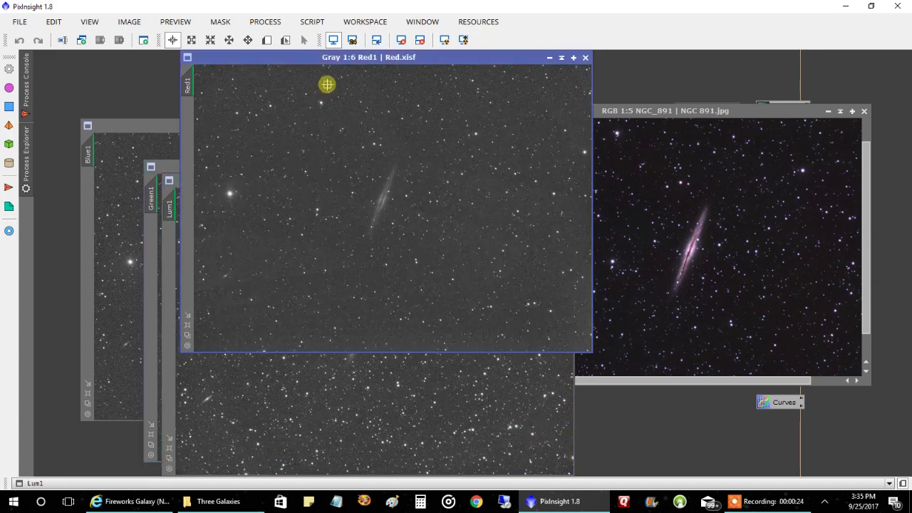
drag(348, 58, 236, 74)
drag(595, 112, 327, 104)
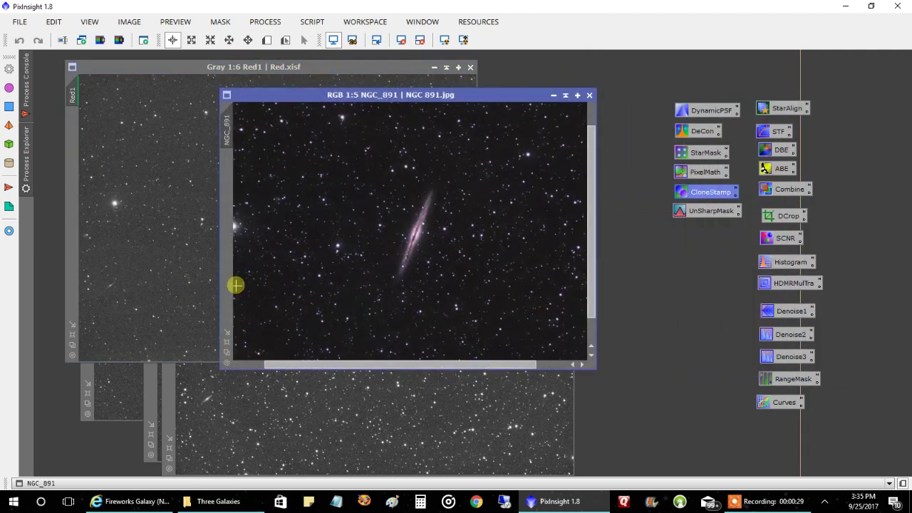
Step: Maximize the NGC_891 colour image window and zoom in on the edge-on galaxy
double_click(226, 340)
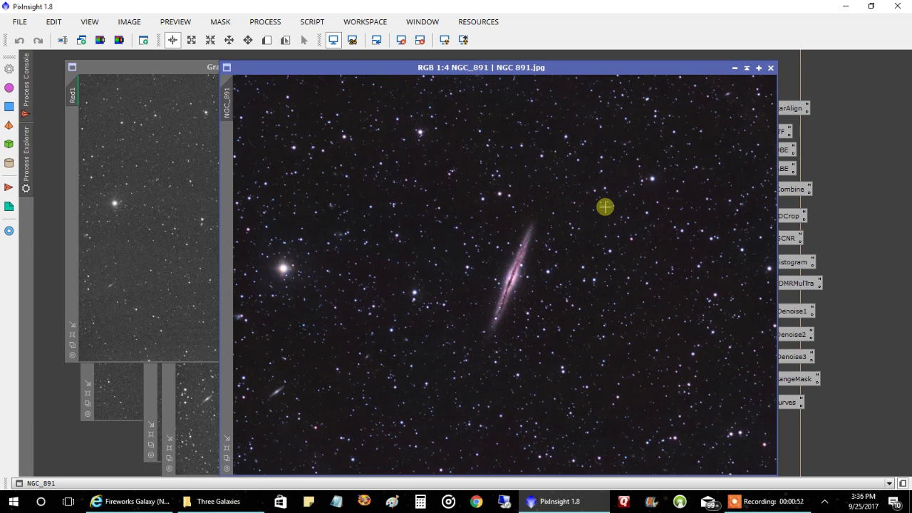
scroll(526, 277, up, 2)
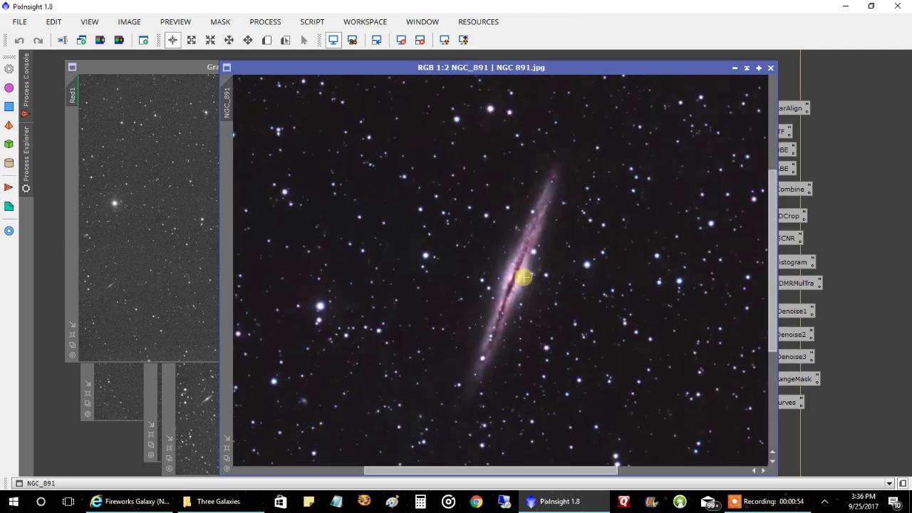
scroll(521, 286, down, 4)
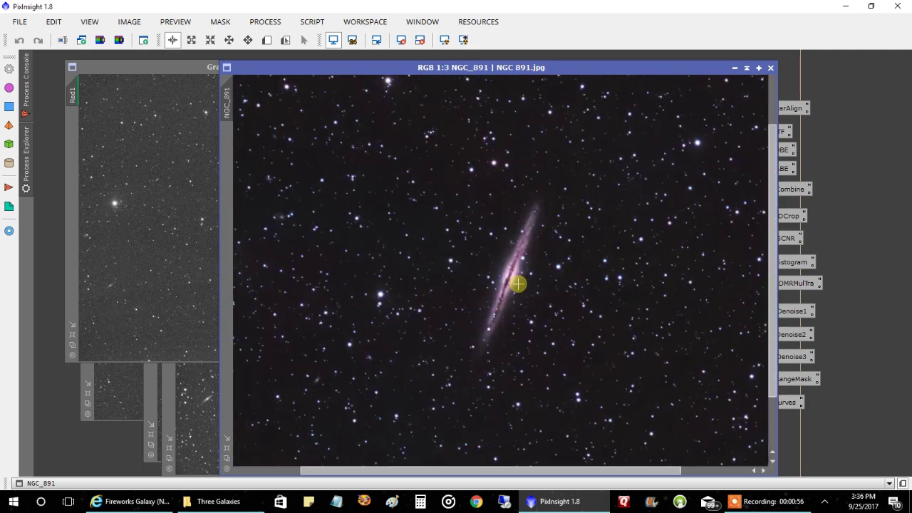
scroll(438, 334, up, 2)
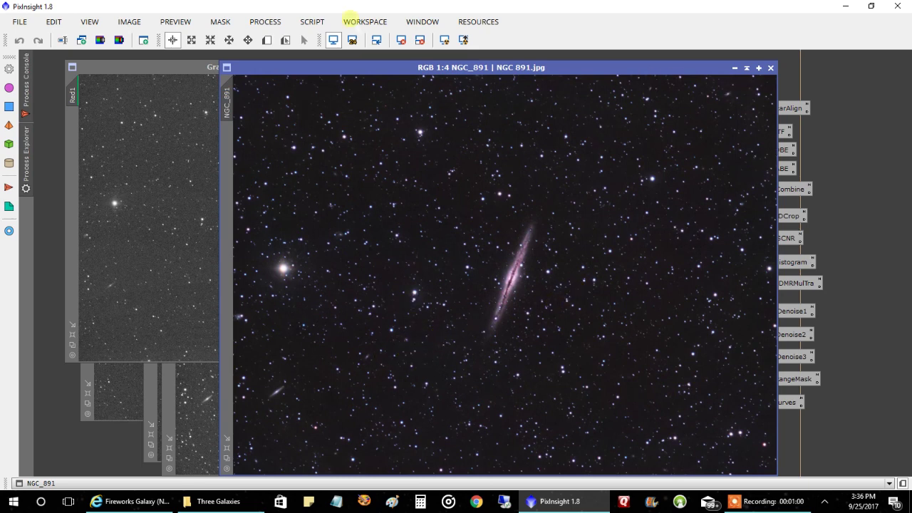
Step: Box a faint galaxy below-left of NGC 891 and a small lower-left edge-on galaxy as previews
click(267, 40)
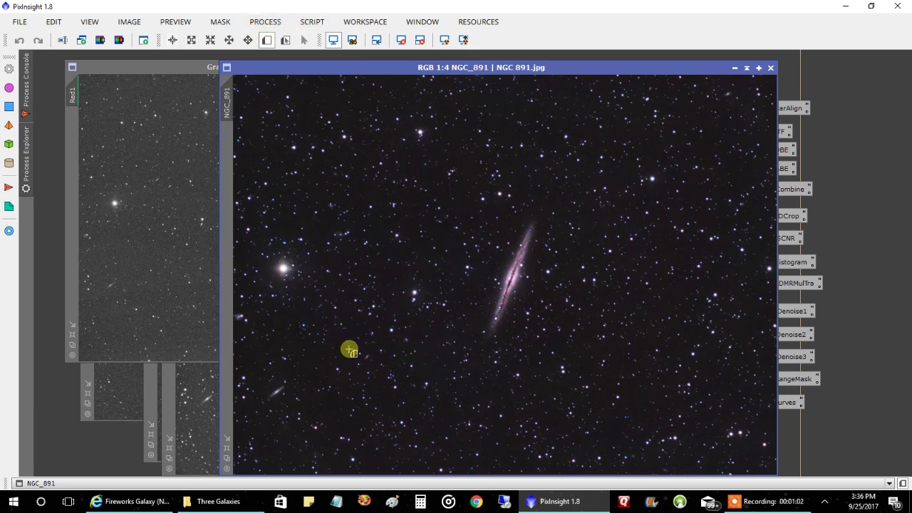
drag(335, 336, 393, 383)
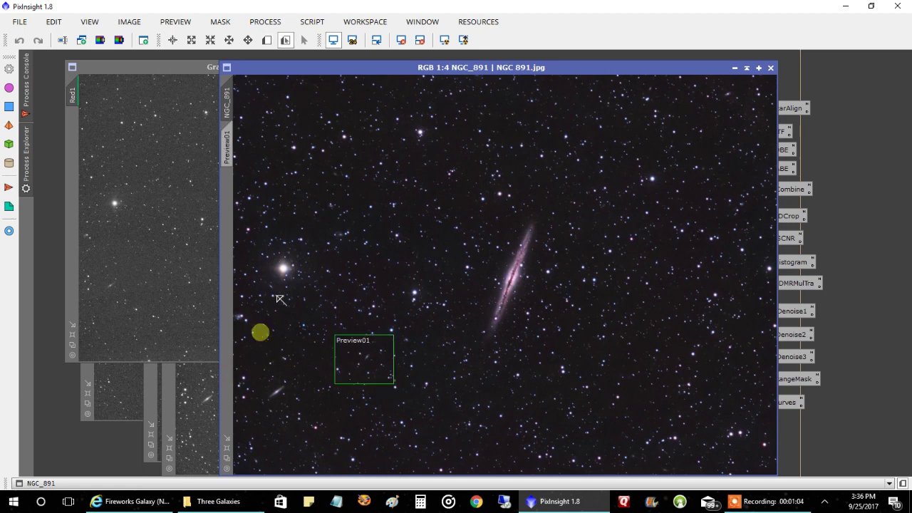
click(266, 39)
drag(252, 362, 312, 423)
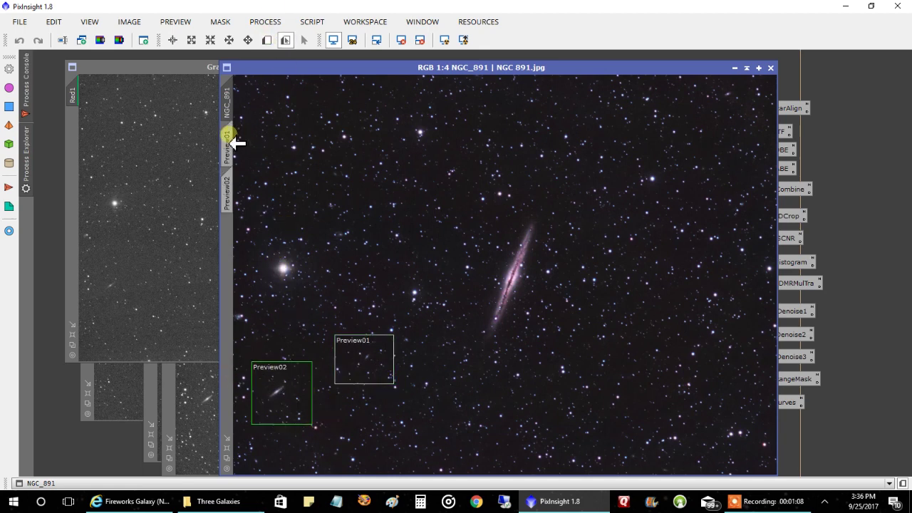
Step: Inspect Preview01 and Preview02 magnified, then return to NGC_891 showing both preview boxes
click(228, 143)
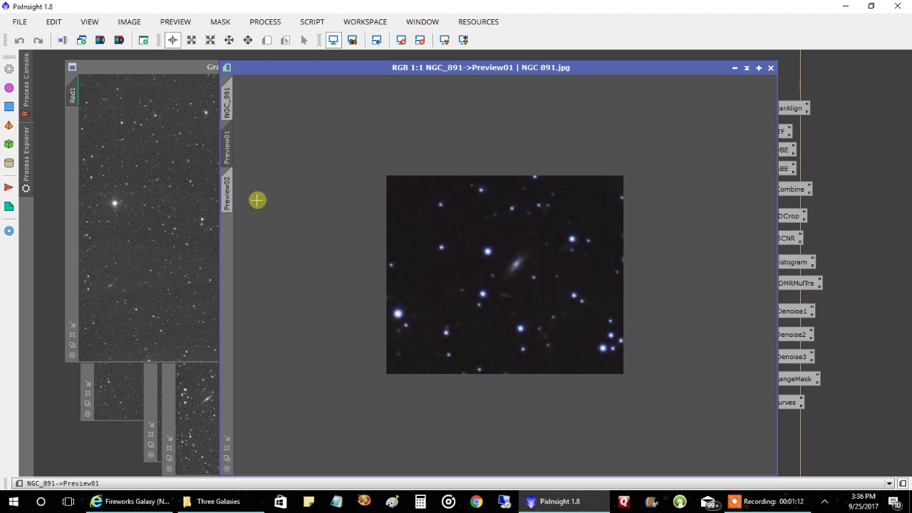
click(229, 194)
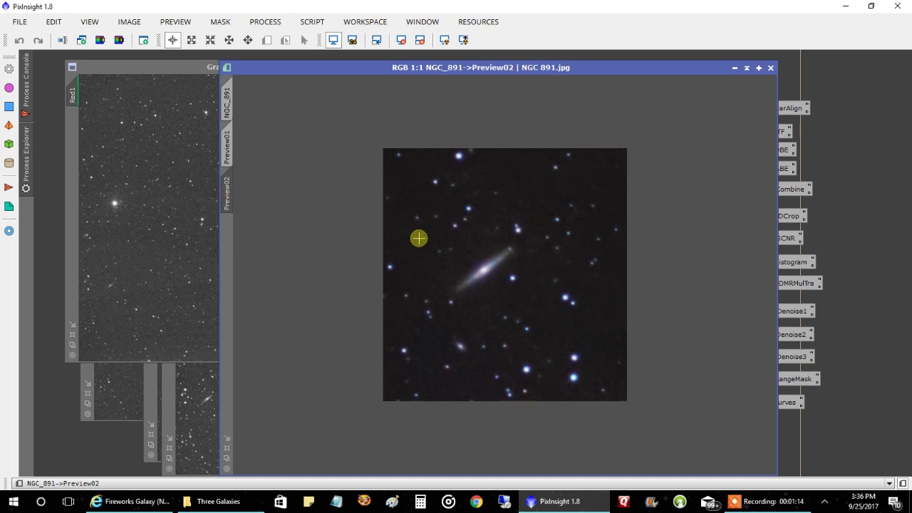
click(230, 105)
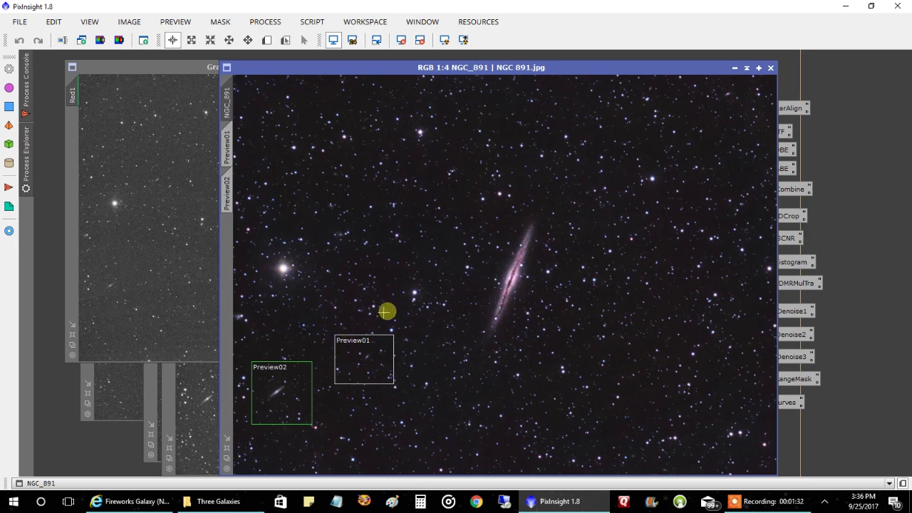
key(ctrl+plus)
drag(375, 470, 246, 469)
key(ctrl+minus)
key(ctrl+minus)
key(ctrl+minus)
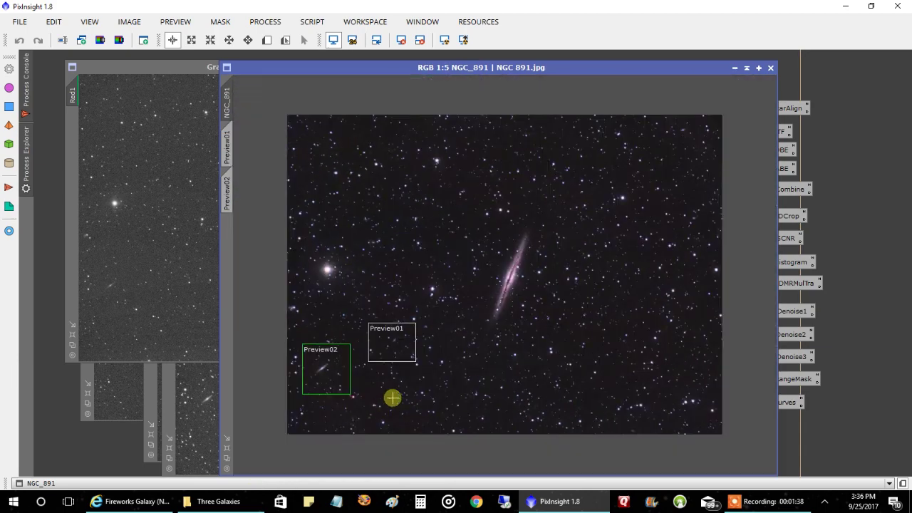